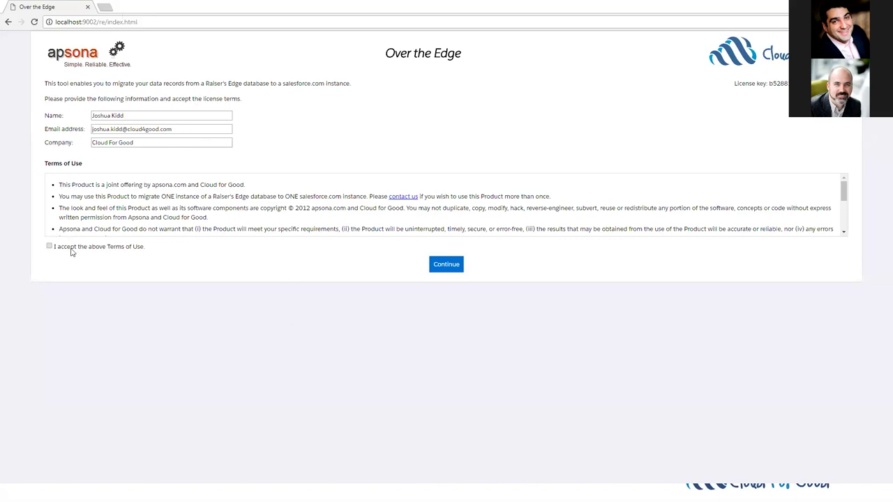
- Accept the Terms of Use and continue to the Set up connections step
click(438, 273)
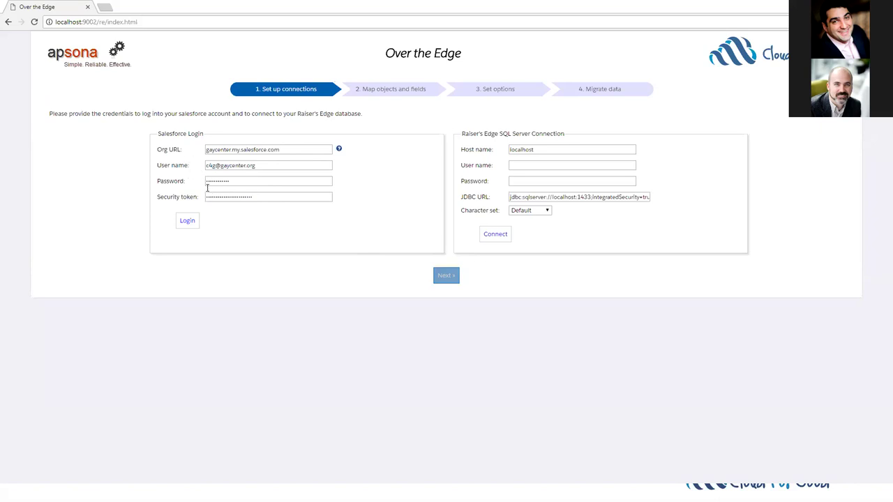
- Log in to Salesforce, connect to the SQL Server re7 database, and go to mapping
click(187, 222)
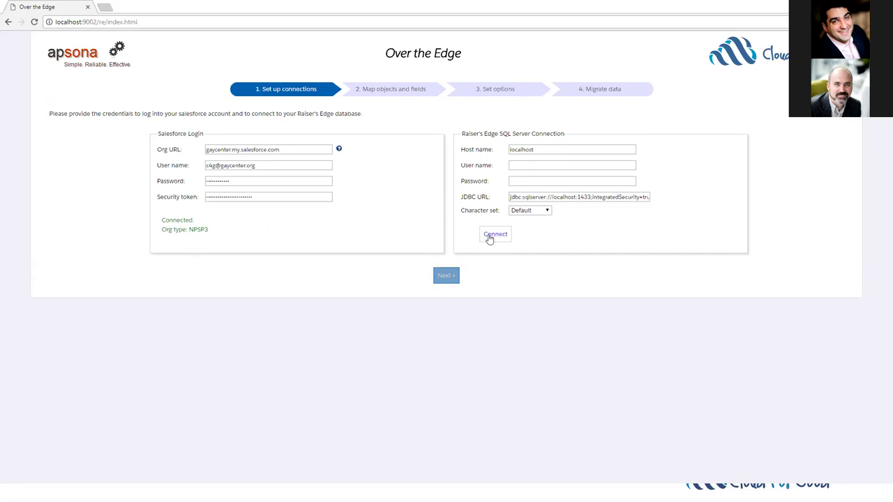
click(496, 237)
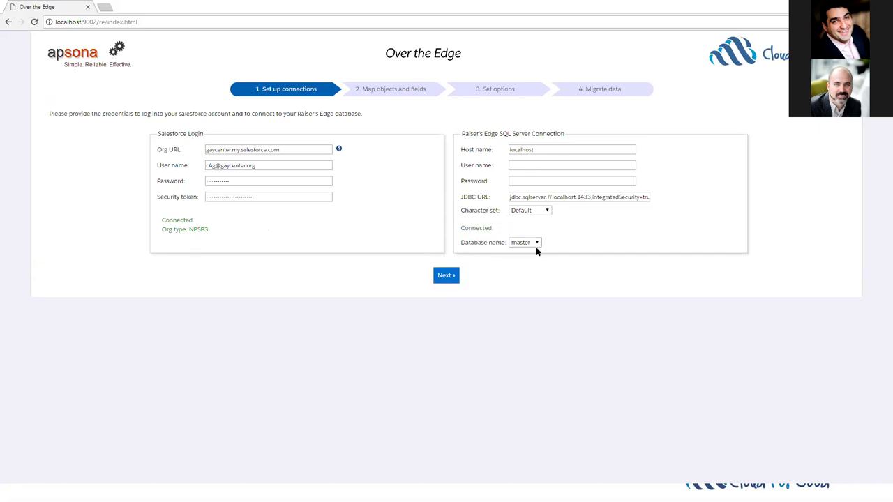
click(536, 242)
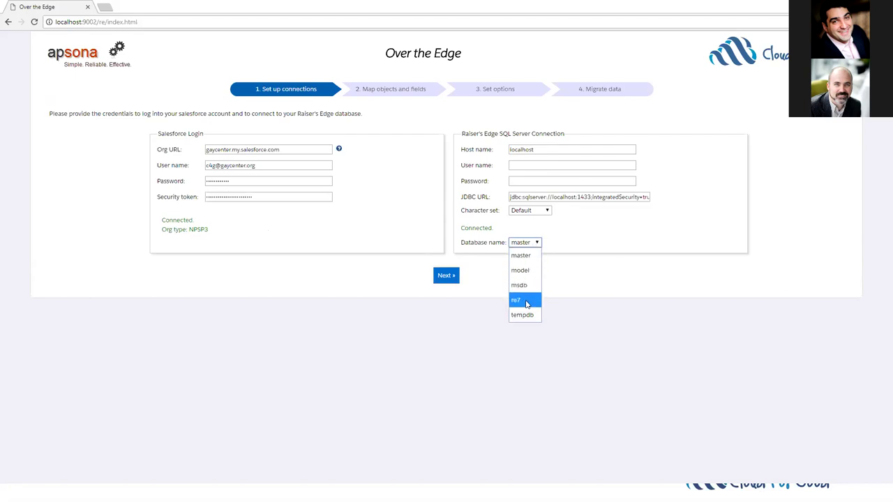
click(525, 300)
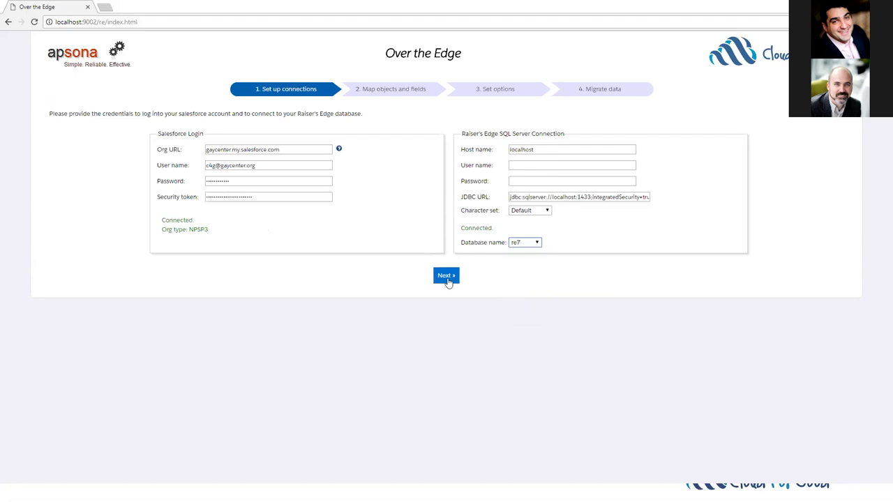
click(447, 277)
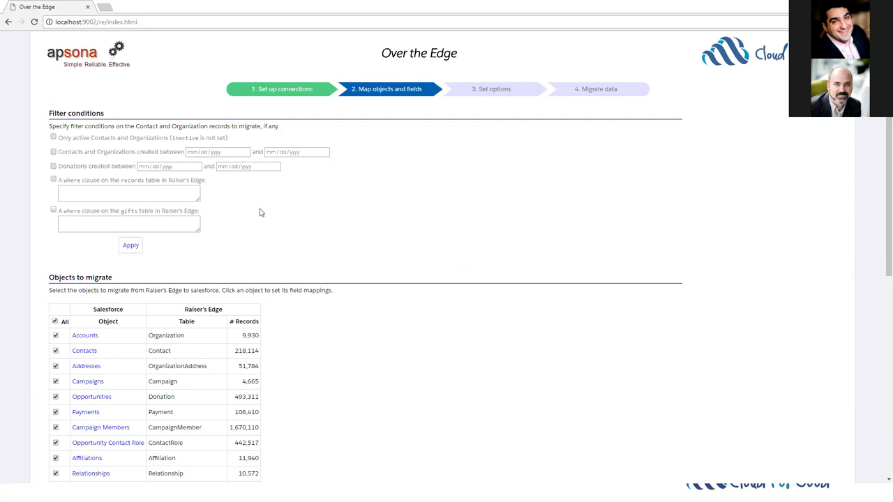
- Download the Fund table's 765 records from the Objects to migrate list as Fund (1).csv
scroll(242, 205, down, 1)
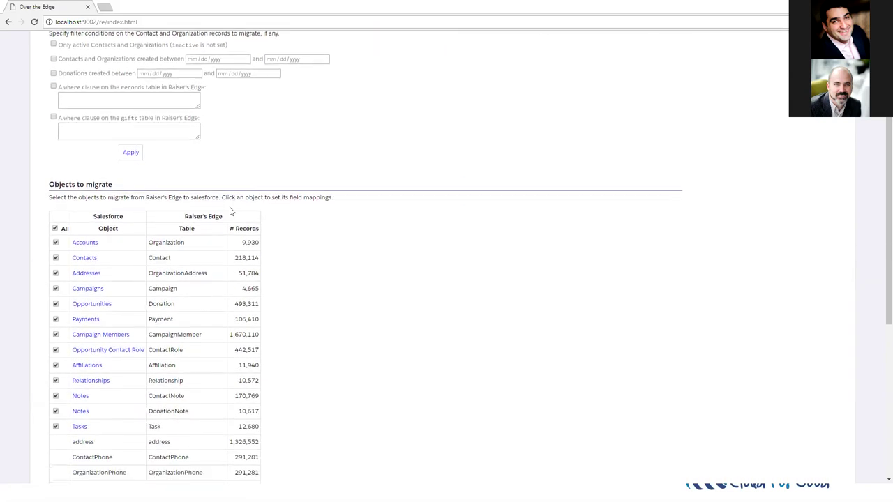
scroll(225, 209, down, 1)
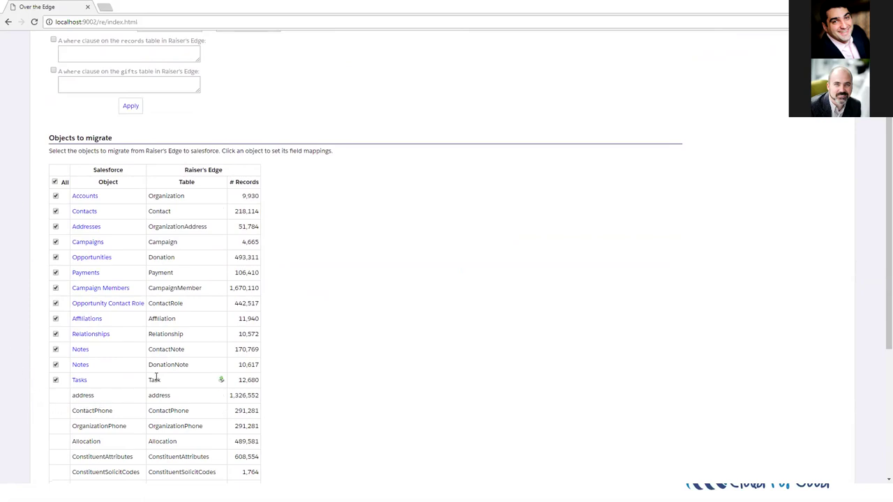
scroll(206, 258, down, 1)
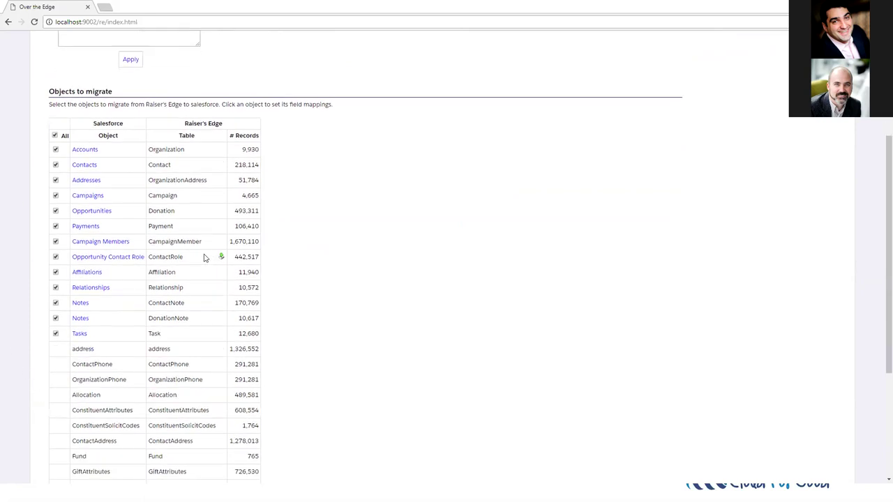
scroll(203, 258, down, 1)
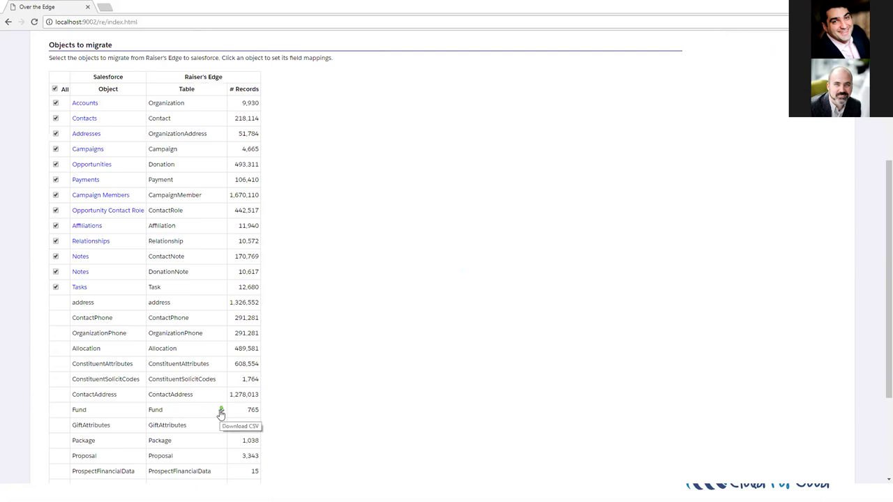
click(221, 413)
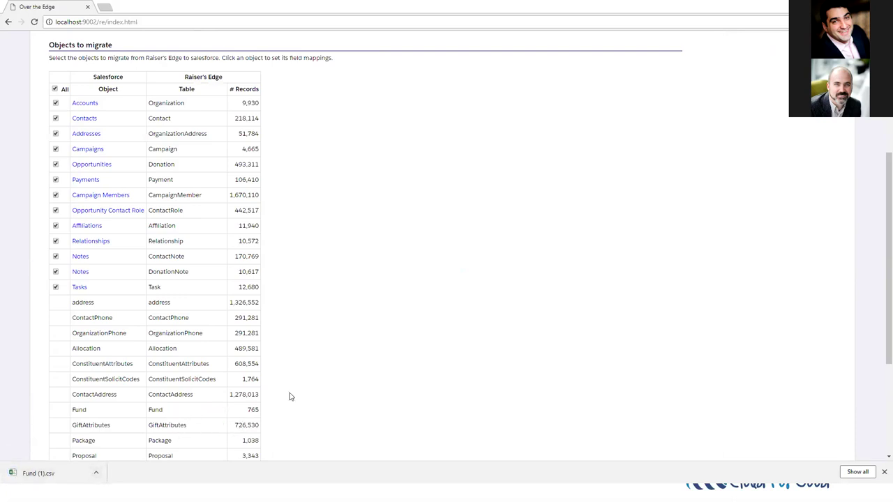
scroll(282, 387, up, 3)
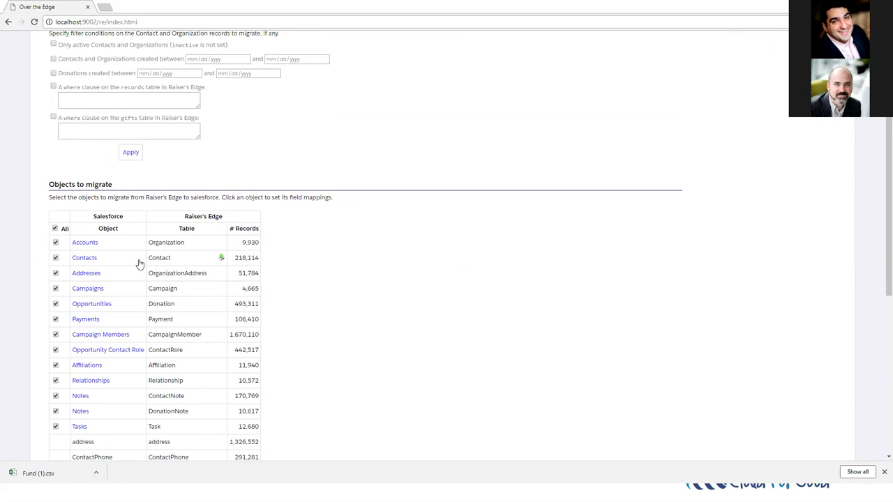
- Open the Contacts field mappings, showing mapped fields and then all fields
click(85, 259)
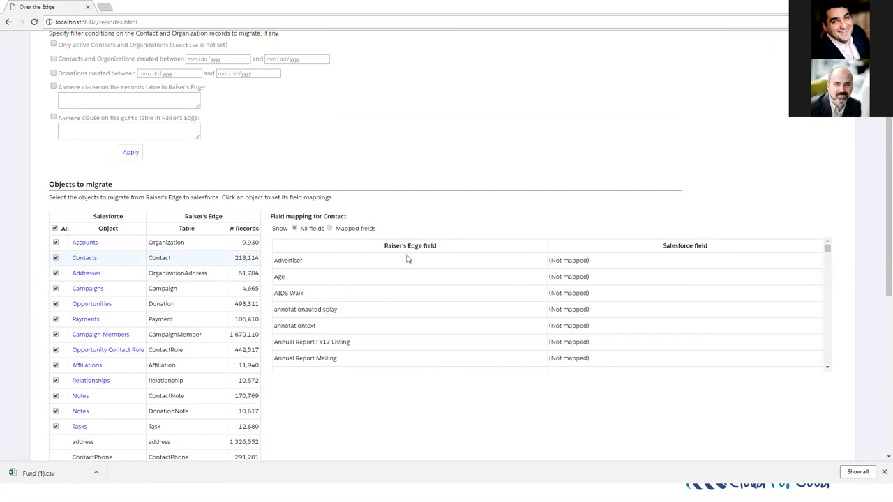
click(363, 230)
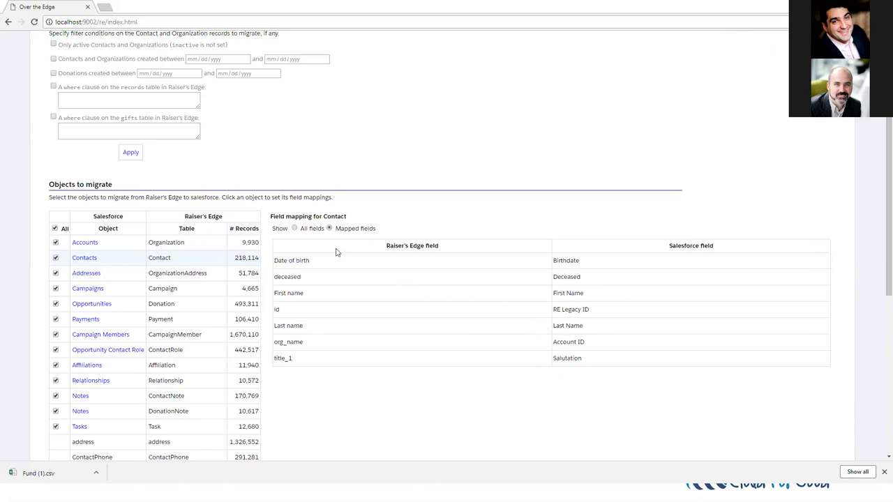
click(295, 229)
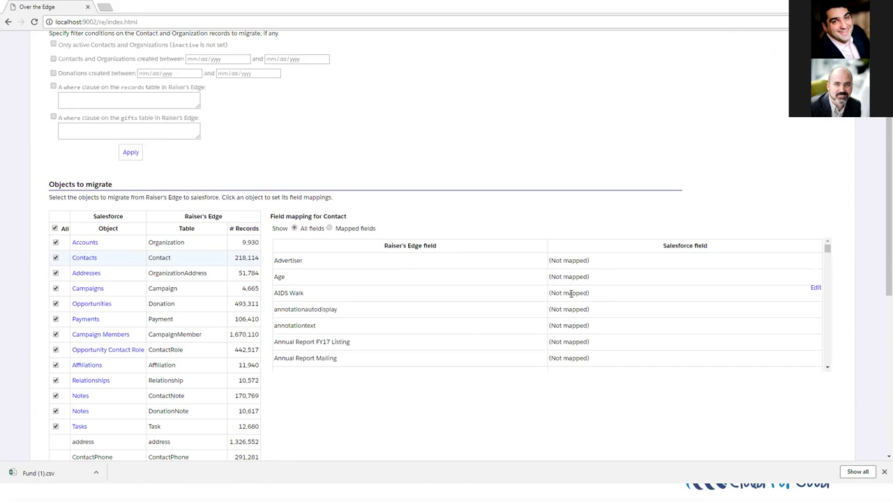
scroll(551, 305, down, 5)
scroll(531, 308, down, 8)
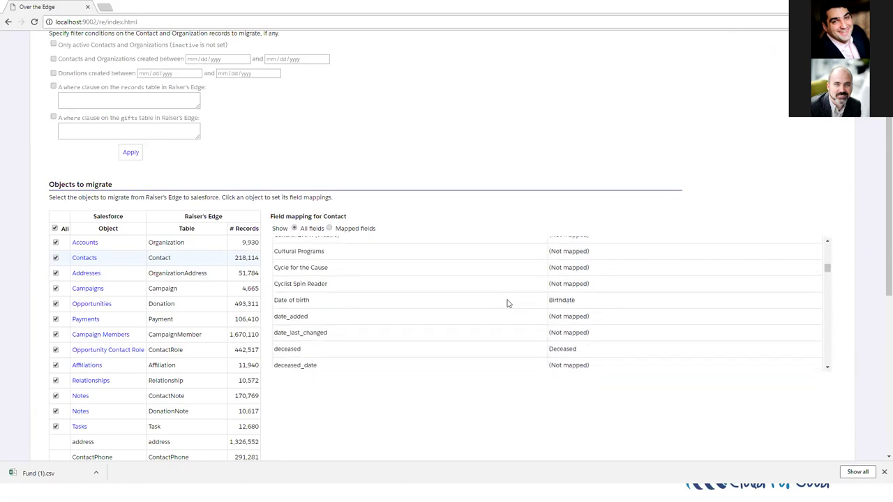
scroll(507, 303, down, 1)
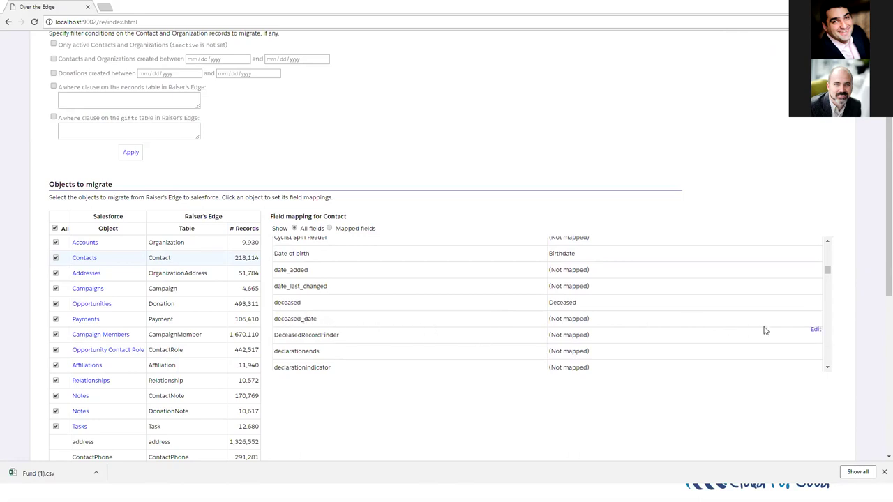
- Map the deceased_date field to Salesforce's Deceased Date and save the mapping
mouse_move(792, 314)
click(815, 316)
click(613, 319)
scroll(622, 254, down, 6)
scroll(617, 253, down, 6)
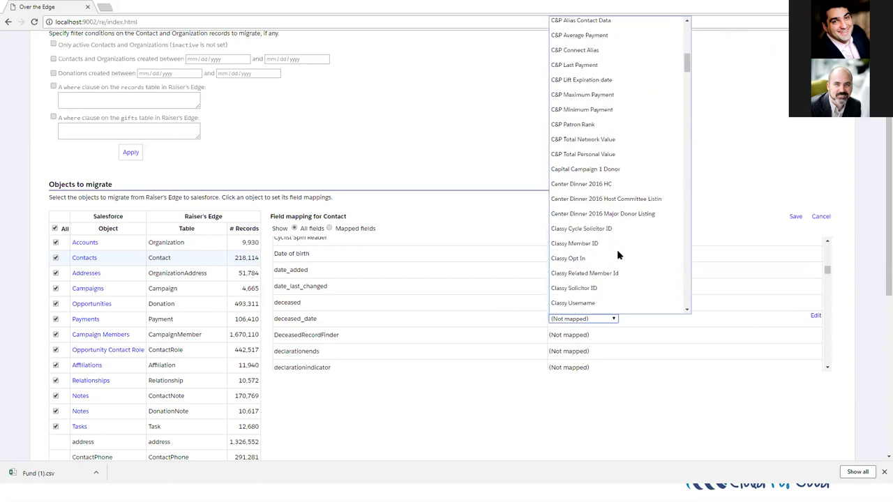
scroll(618, 254, down, 5)
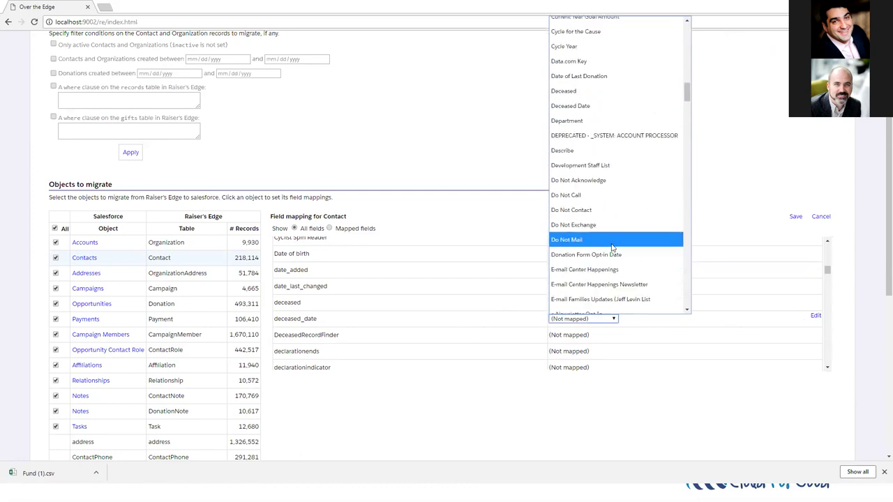
click(614, 109)
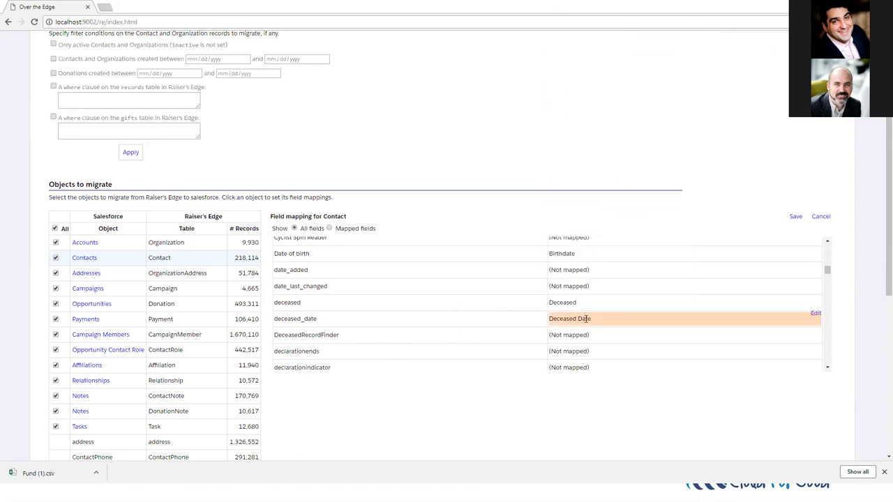
click(803, 222)
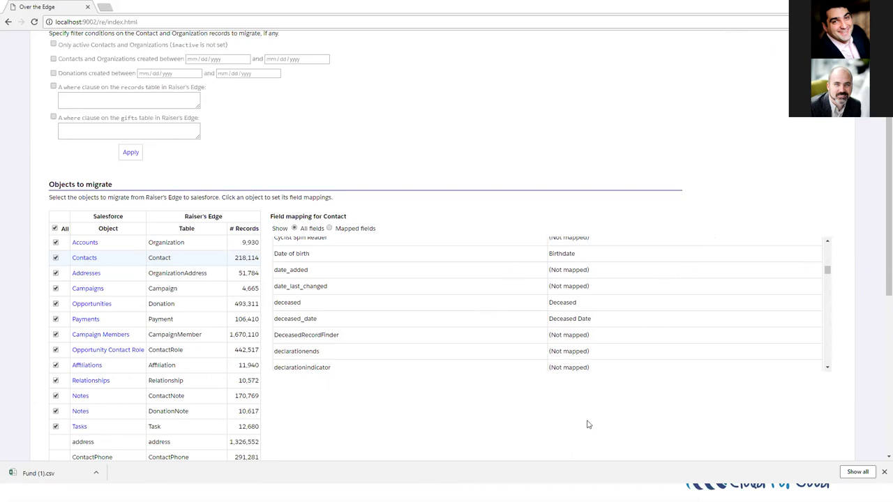
scroll(563, 405, down, 5)
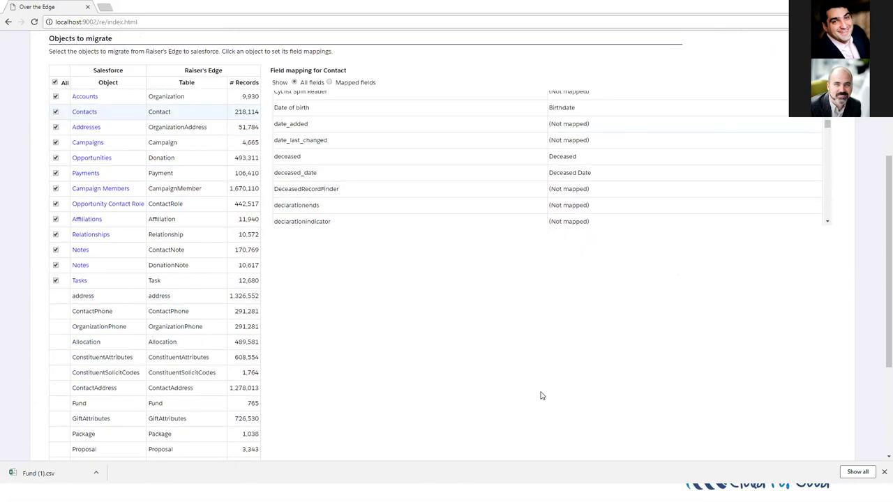
- Set preferred email to Personal and donation stage to Closed Won, then reach the migrate step
click(461, 423)
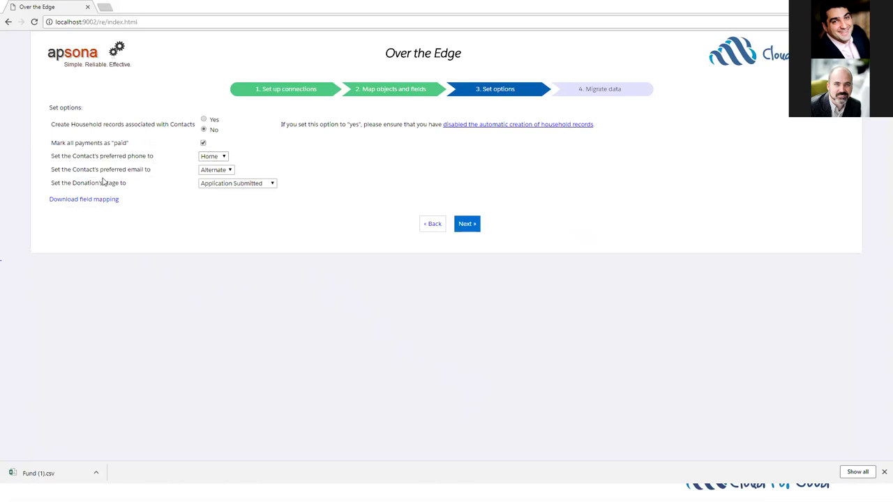
click(217, 170)
click(218, 199)
click(214, 185)
click(232, 235)
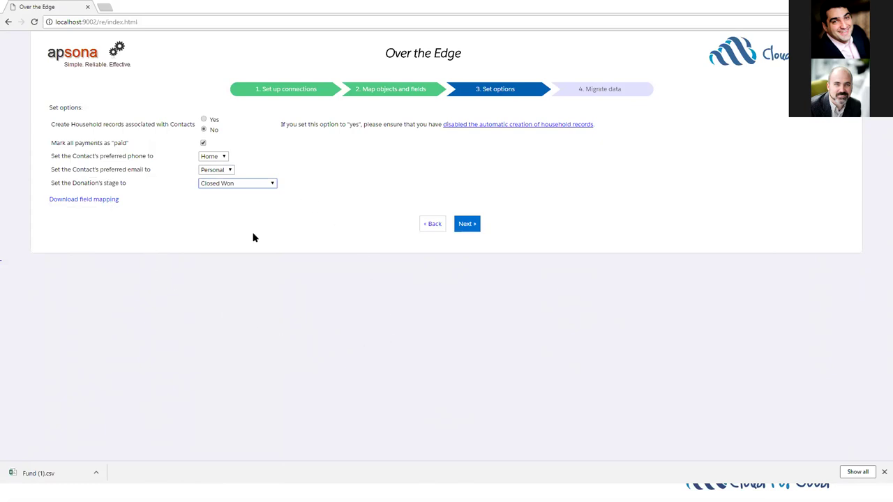
click(468, 224)
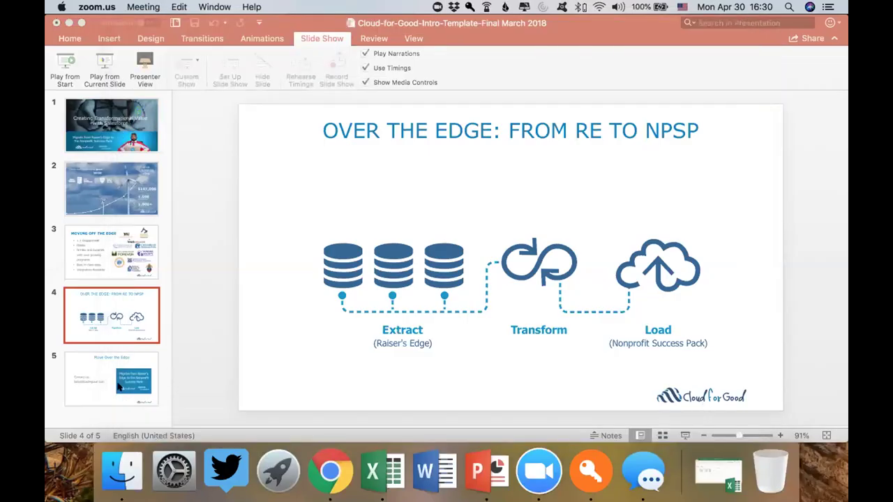
- Show slide 5, "Move Over the Edge", from the slide navigator
click(78, 353)
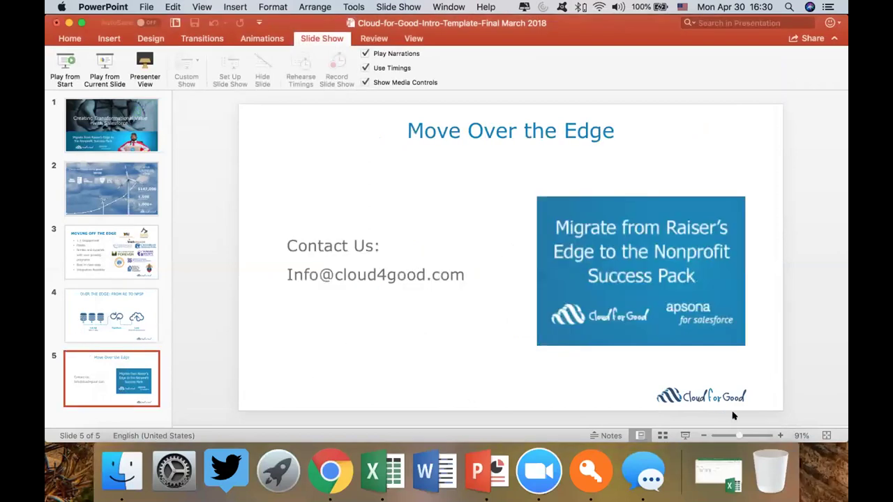